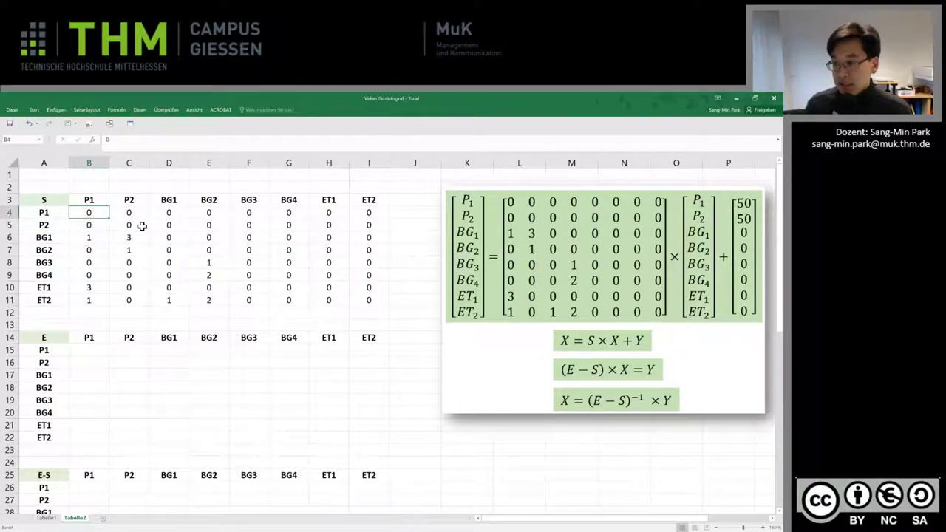
drag(140, 225, 233, 269)
click(212, 260)
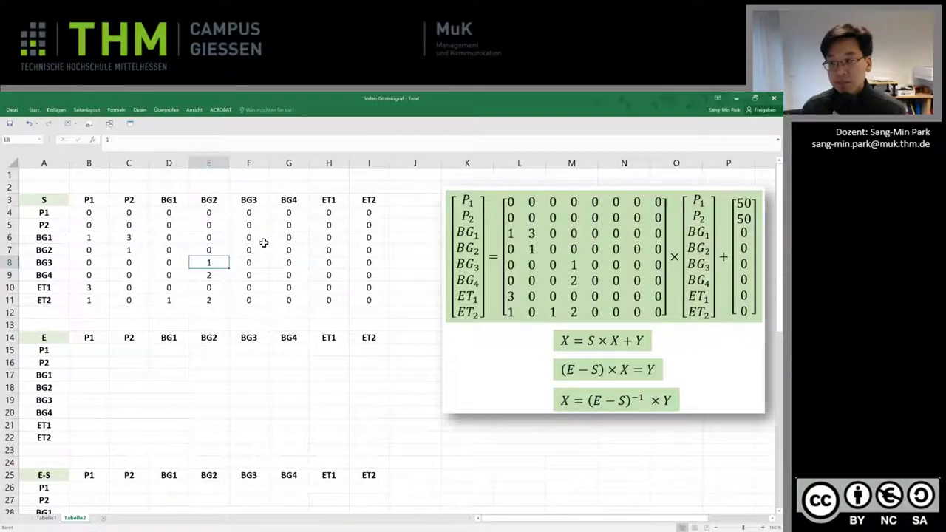
click(185, 250)
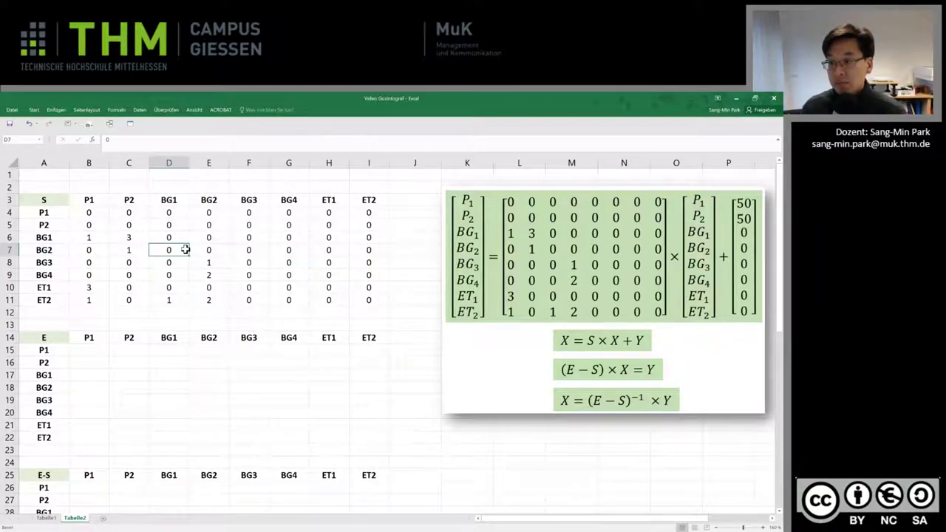
click(82, 214)
drag(96, 224, 364, 297)
drag(183, 275, 188, 275)
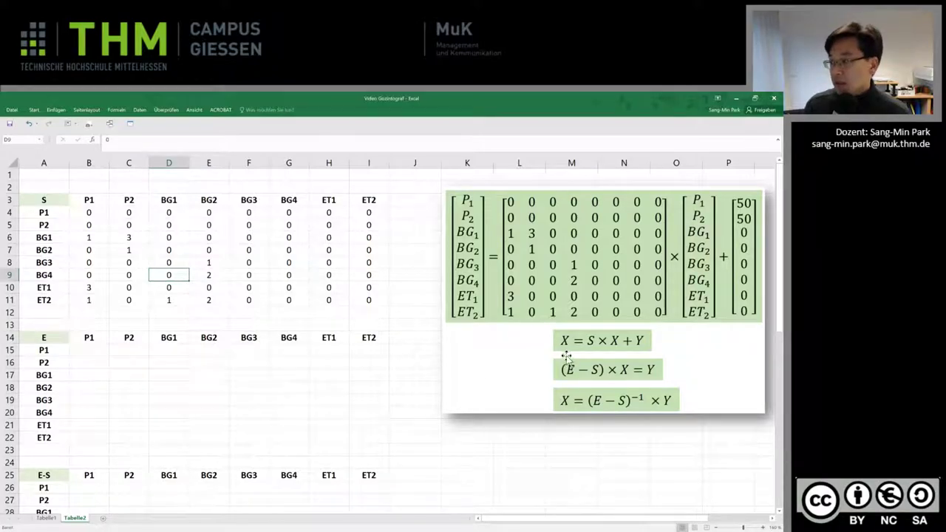
Build the identity matrix E by entering 1 in each diagonal cell from B15 to I22
click(92, 351)
text(1)
key(Return)
key(Right)
text(1)
key(Return)
key(Right)
text(1)
key(Return)
key(Right)
text(1)
key(Return)
key(Right)
text(1)
key(Return)
key(Right)
text(1)
key(Return)
key(Right)
text(1)
key(Return)
key(Right)
text(1)
key(Up)
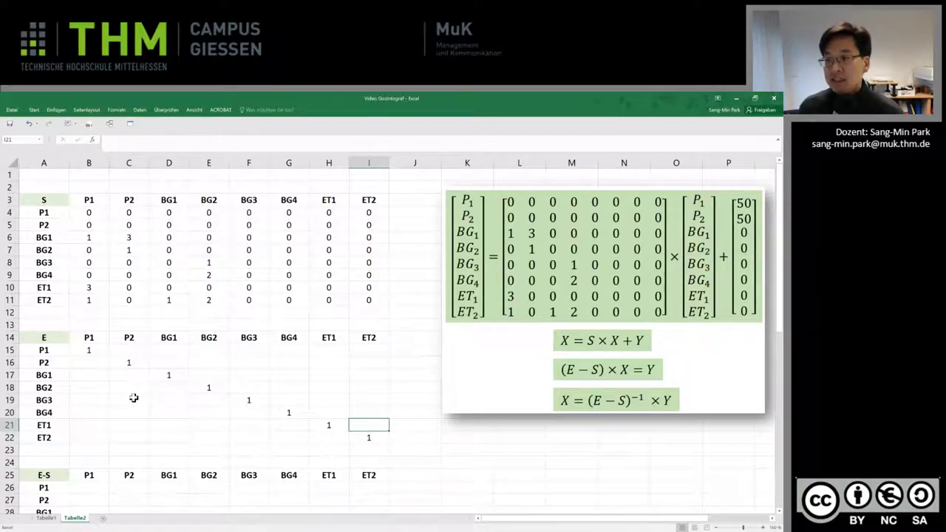
Enter the formula =B15-B4 in cell B26 as the first element of the E-S matrix
scroll(134, 398, down, 1)
click(87, 450)
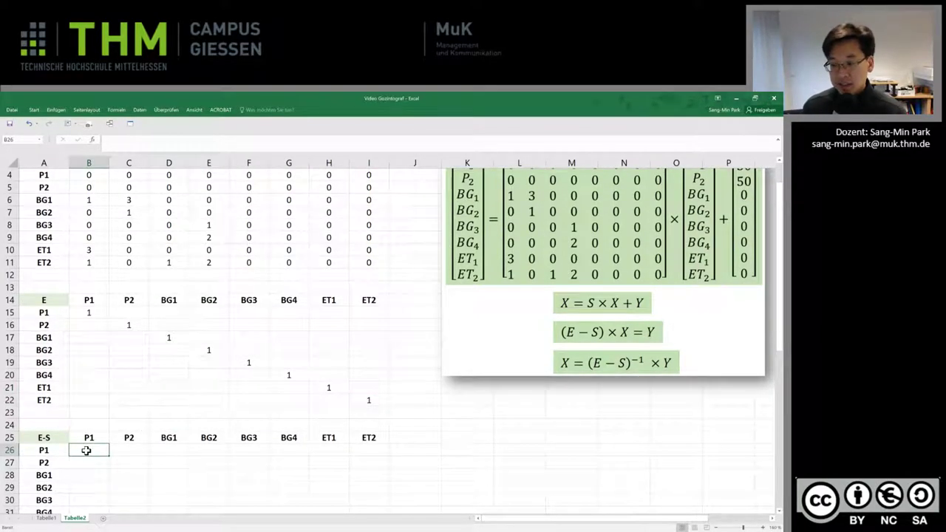
text(=)
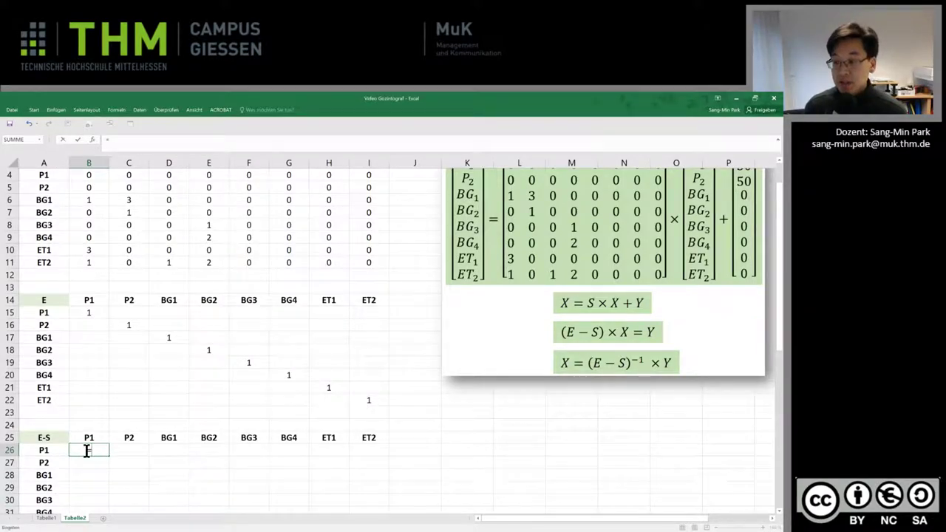
click(87, 313)
text(-)
scroll(87, 313, up, 1)
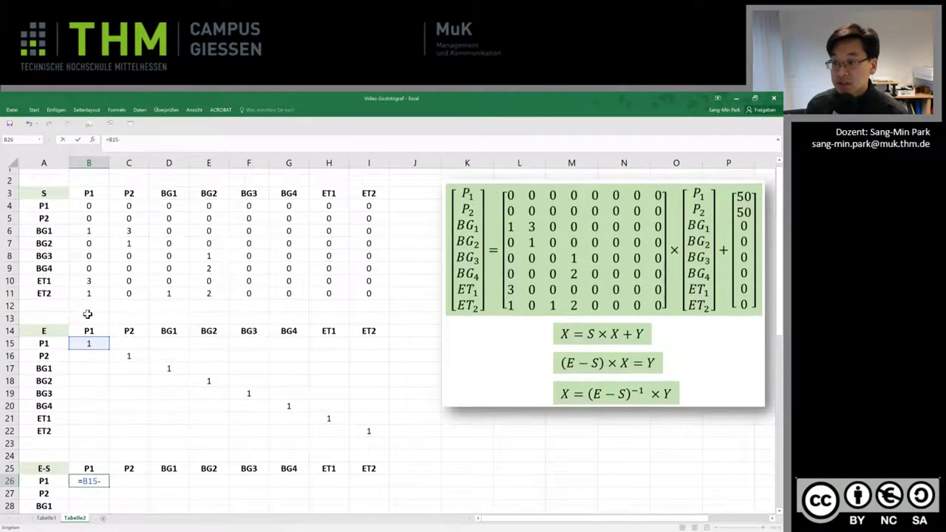
click(91, 213)
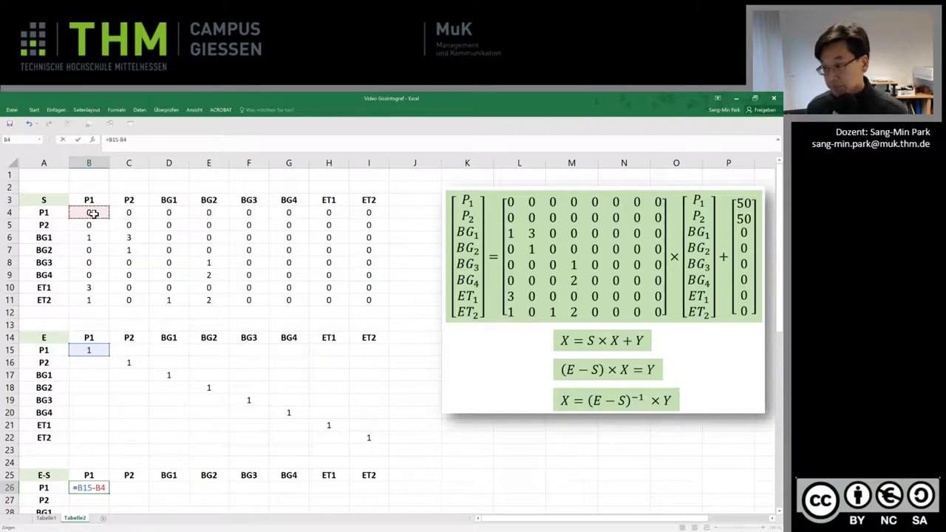
key(Return)
key(Up)
Fill the B26 formula across to I26 and down to row 33 to complete the E-S matrix
scroll(117, 289, down, 1)
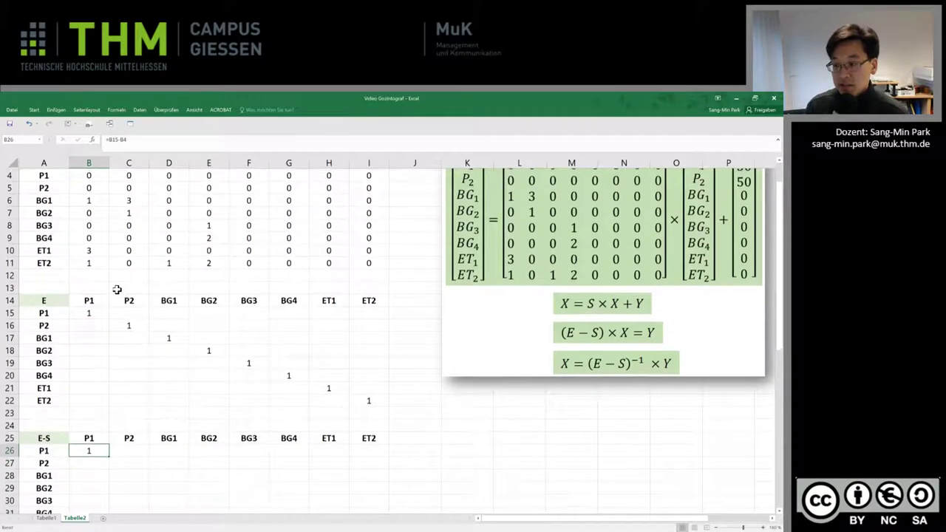
scroll(114, 317, down, 1)
drag(110, 417, 377, 422)
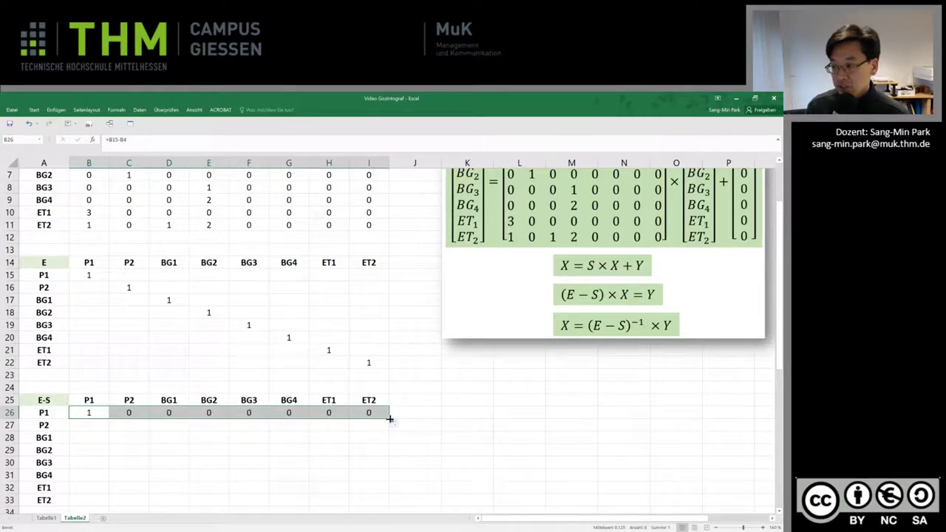
double_click(390, 418)
scroll(285, 413, down, 1)
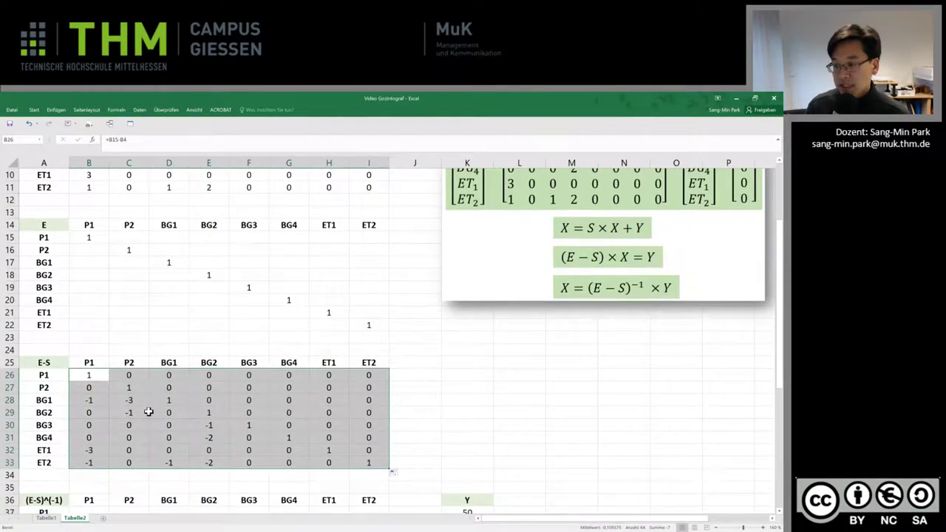
click(89, 376)
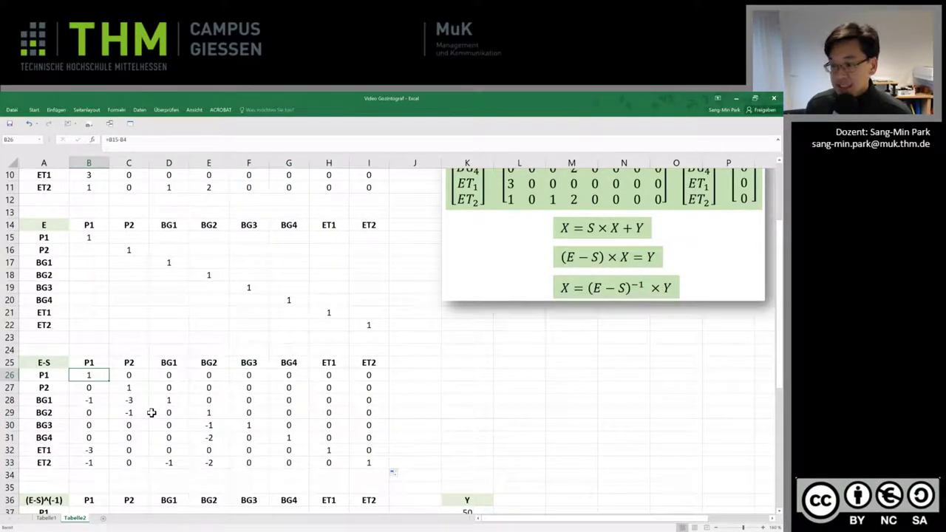
Calculate the inverse of E-S in B37:I44 with the array formula =MINV(B26:I33)
scroll(151, 412, down, 3)
scroll(152, 412, down, 1)
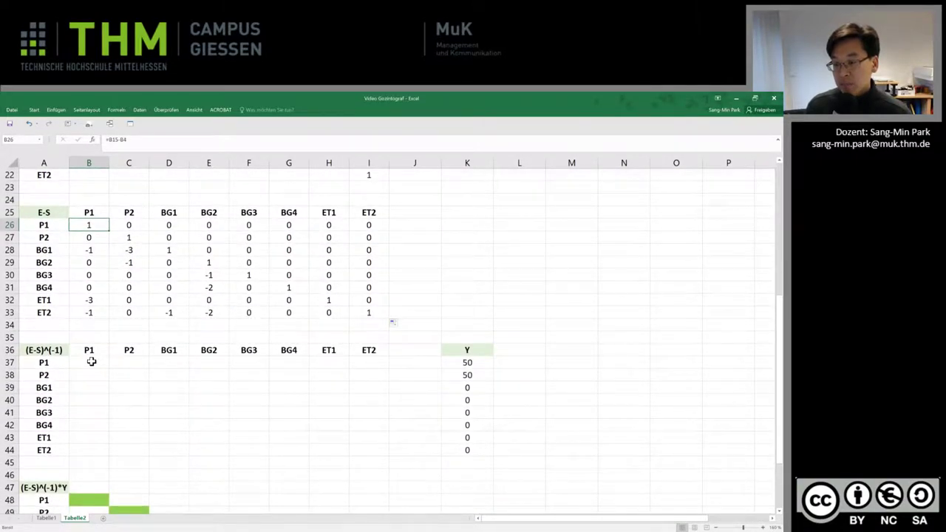
drag(91, 361, 353, 439)
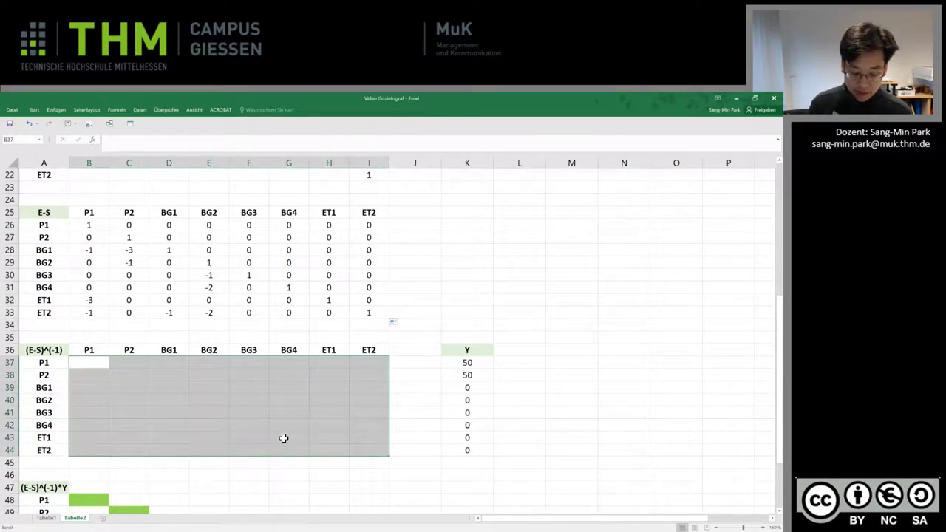
key(F2)
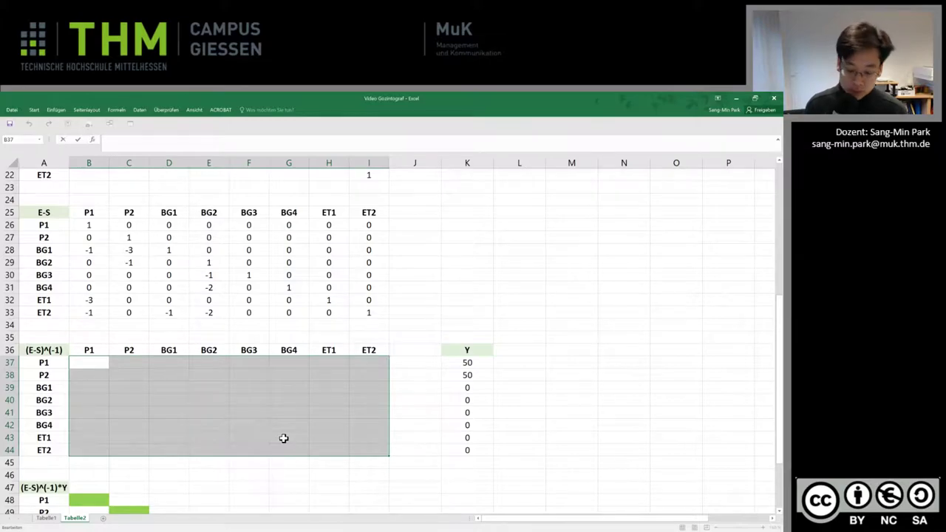
text(=)
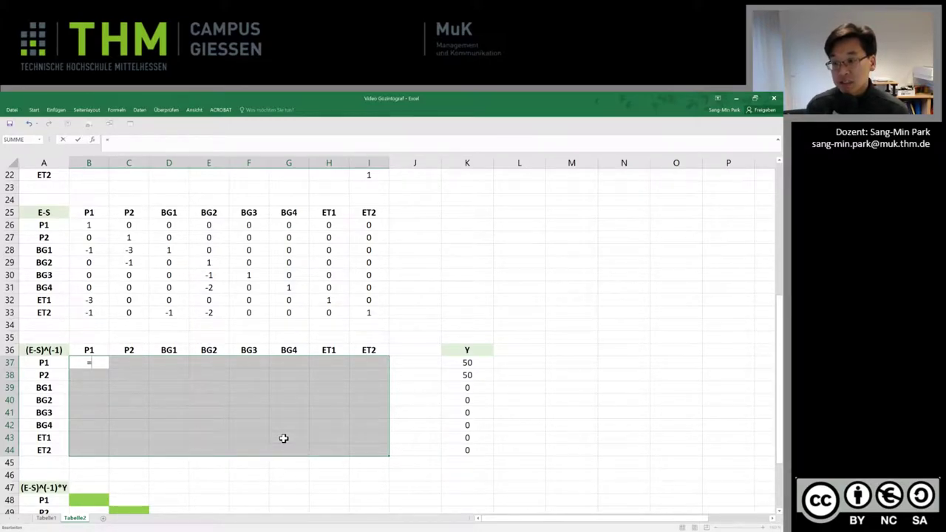
text(minv)
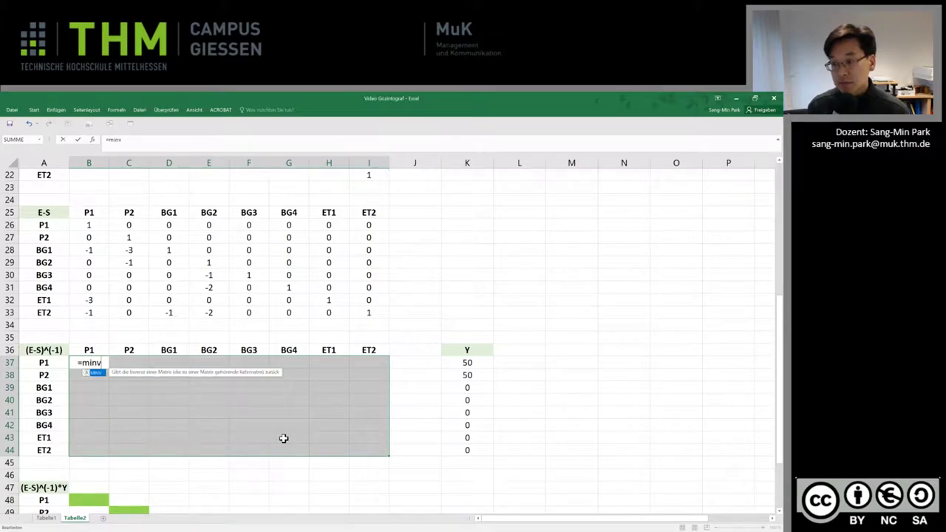
text(()
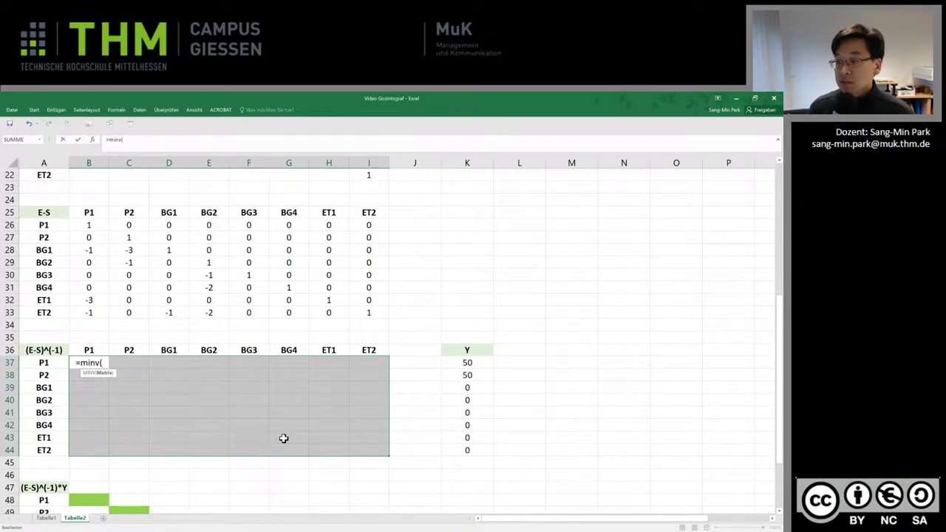
click(89, 226)
drag(89, 226, 355, 310)
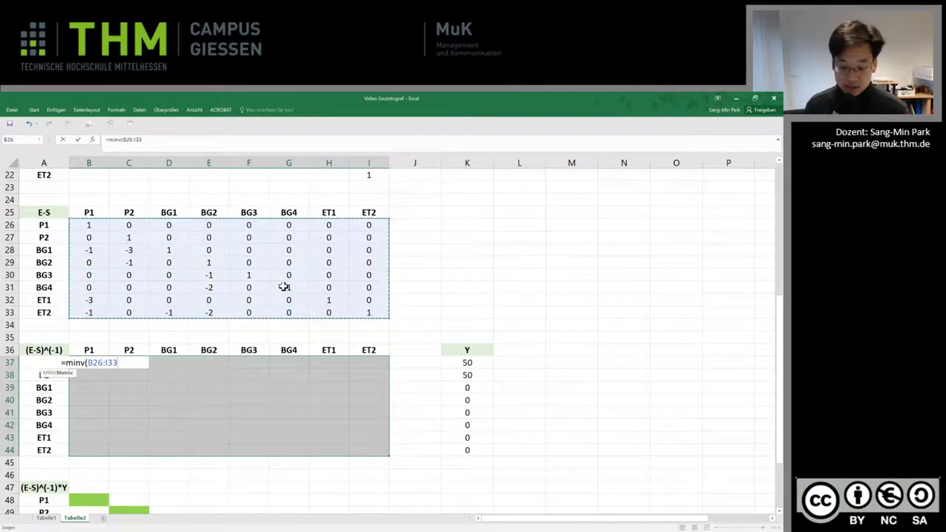
text())
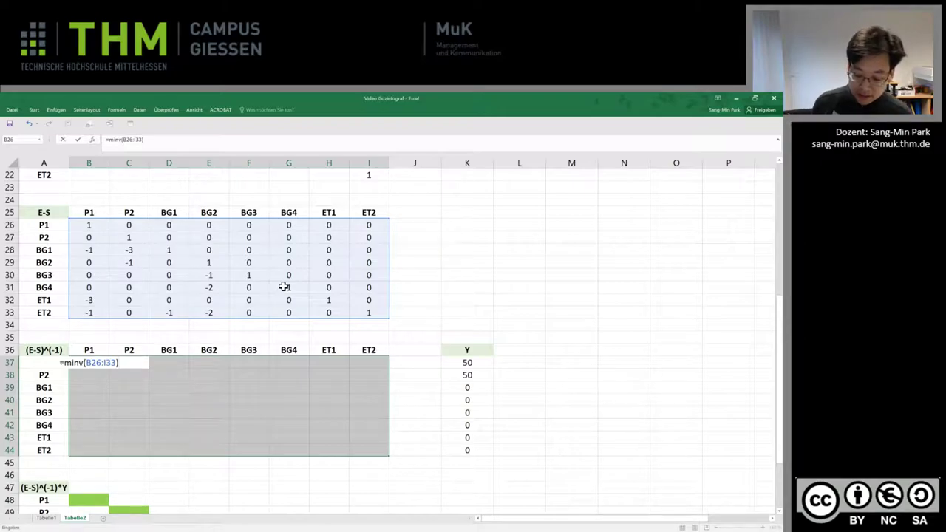
key(ctrl+shift+Return)
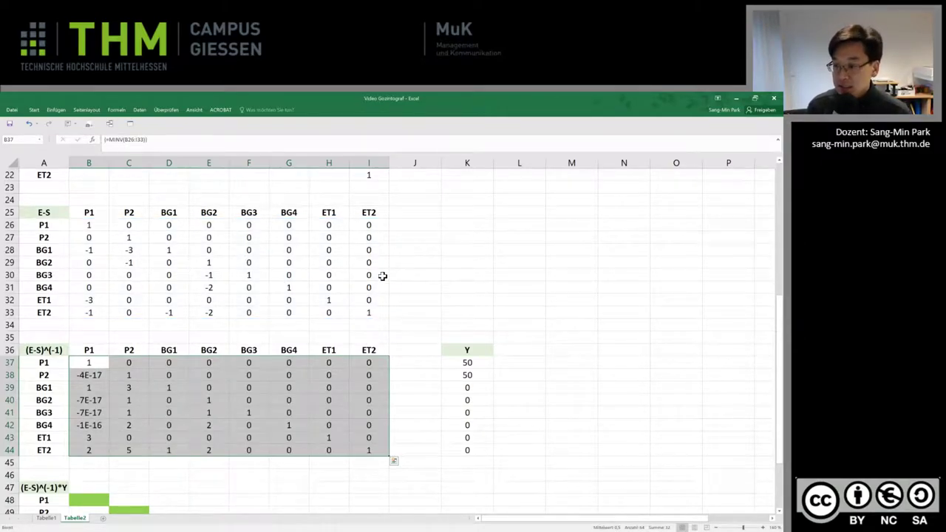
Examine the Y vector in K37:K44, the inverse matrix and the empty (E-S)^(-1)*Y block
drag(467, 363, 468, 447)
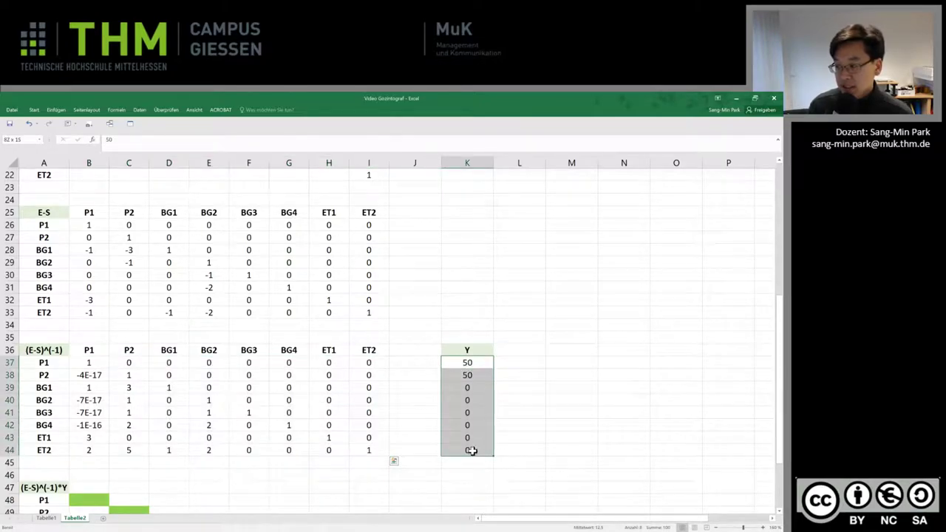
click(468, 386)
click(470, 373)
click(469, 362)
click(476, 374)
click(477, 387)
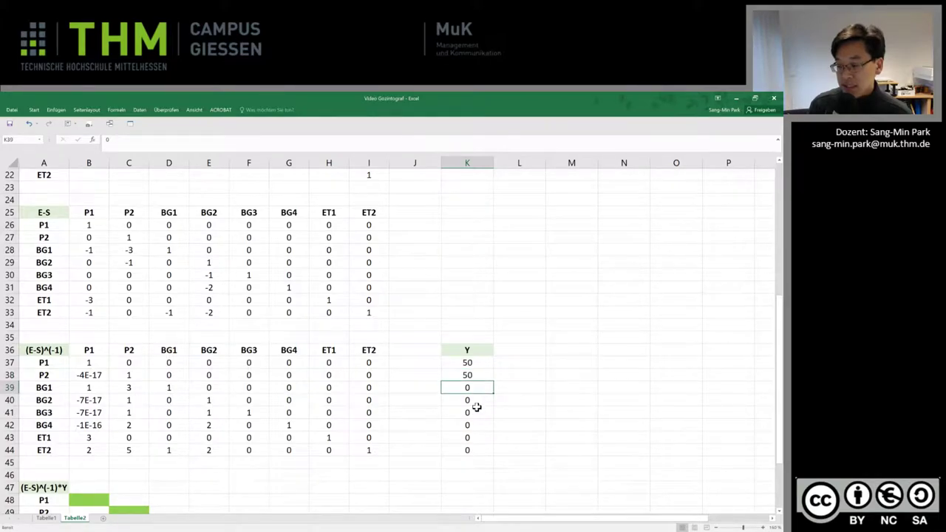
scroll(282, 419, down, 1)
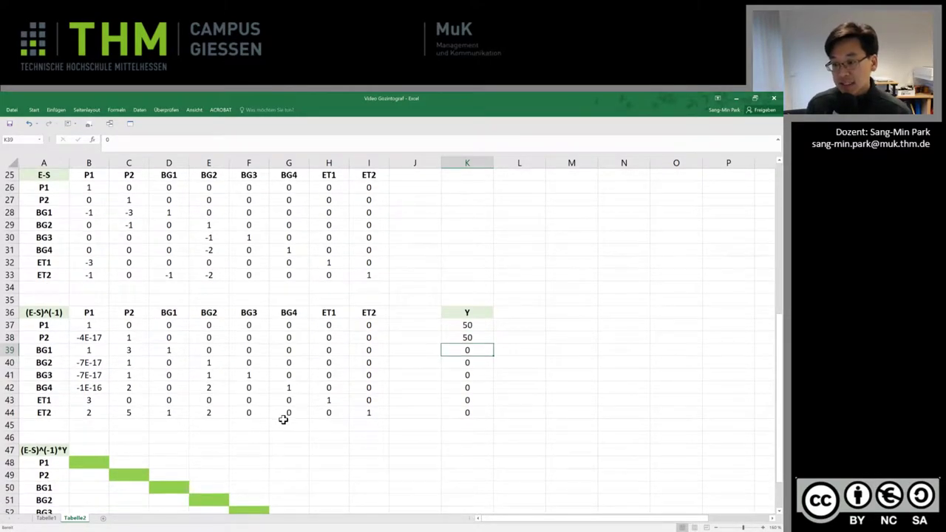
scroll(283, 419, down, 2)
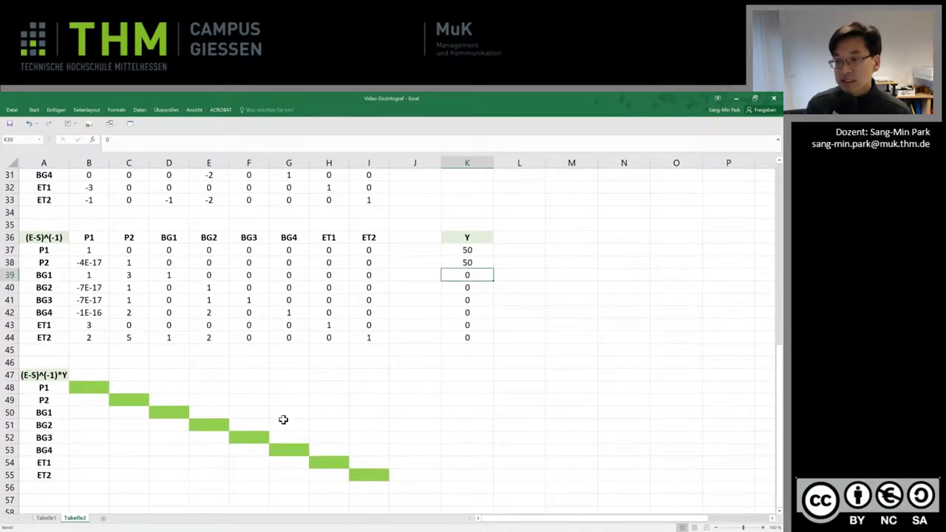
drag(98, 254, 309, 318)
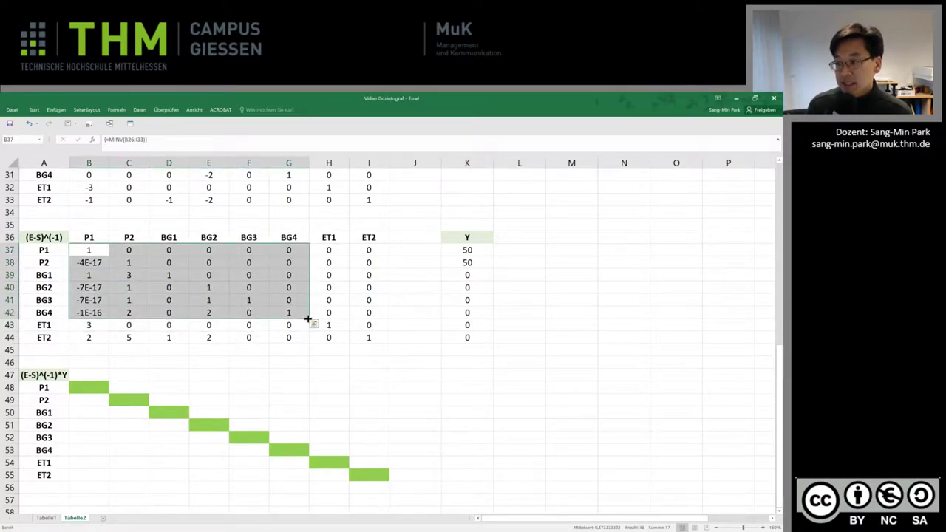
drag(462, 250, 465, 338)
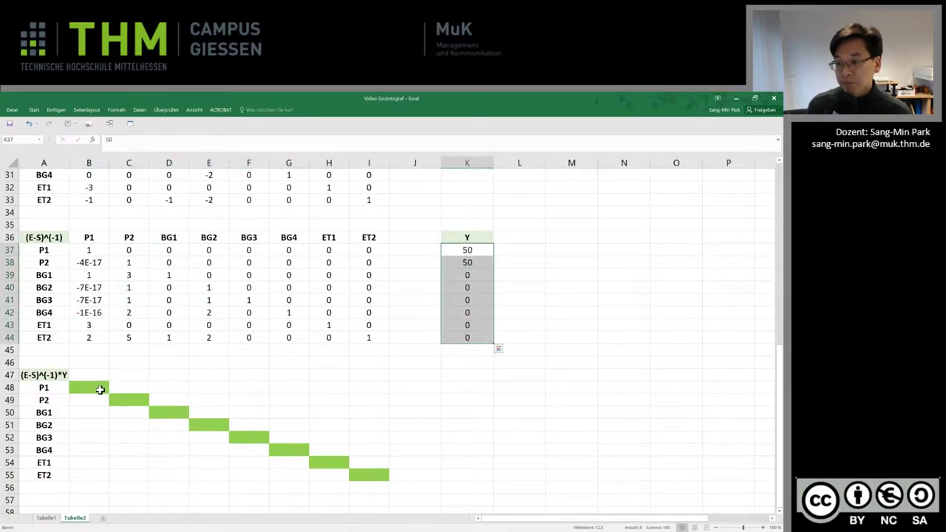
Calculate the product of the inverse matrix and the Y vector in B48:I55 with the array formula =MMULT(B37:I44;K37:K44)
click(99, 387)
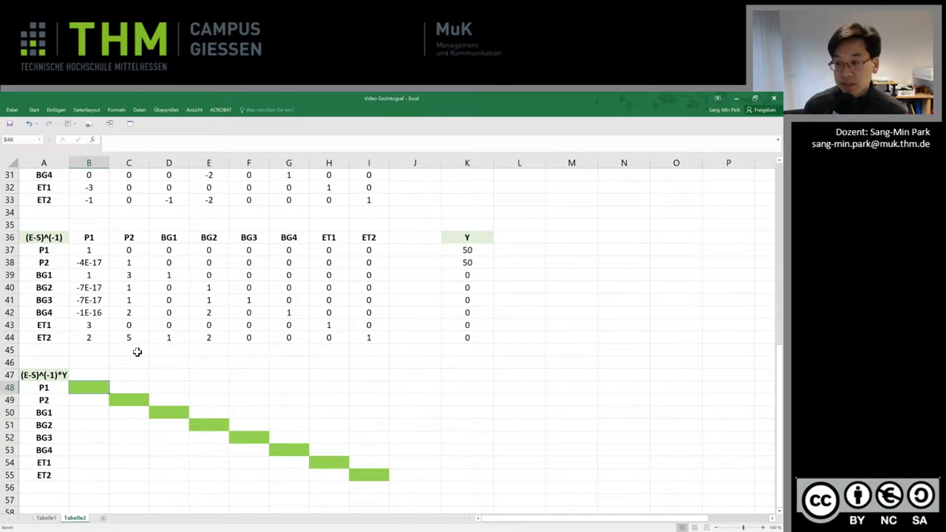
drag(85, 387, 353, 471)
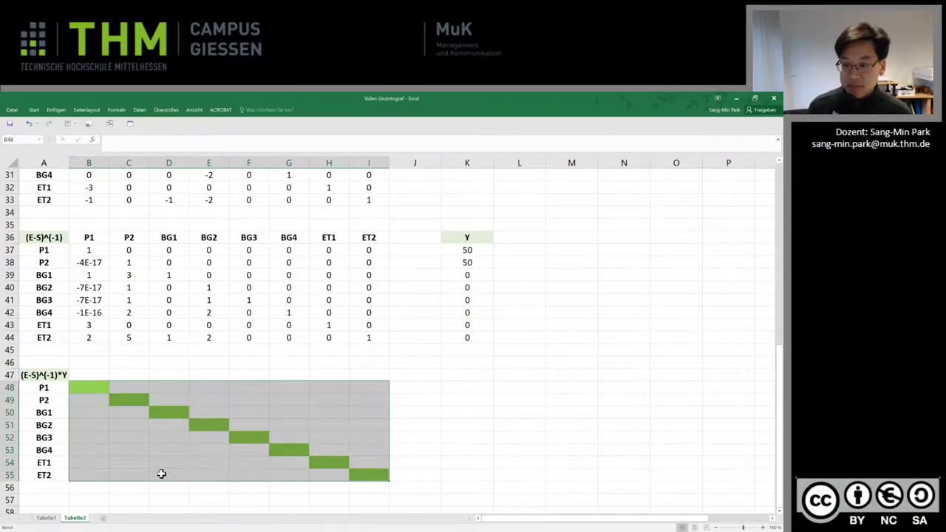
key(F2)
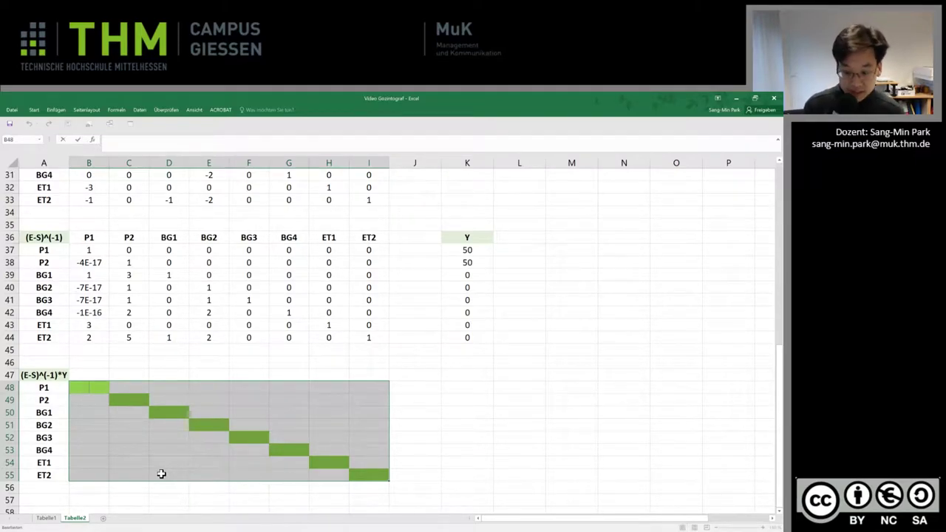
text(=)
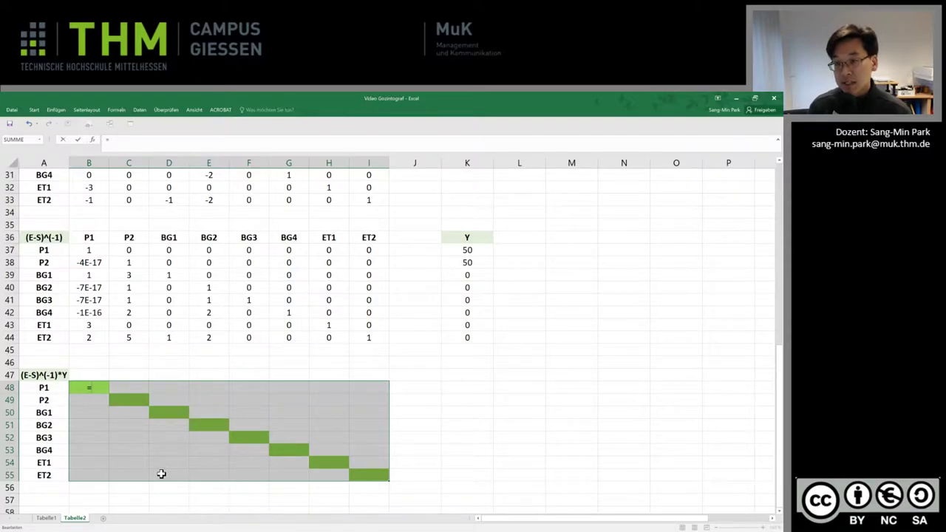
text(mmult)
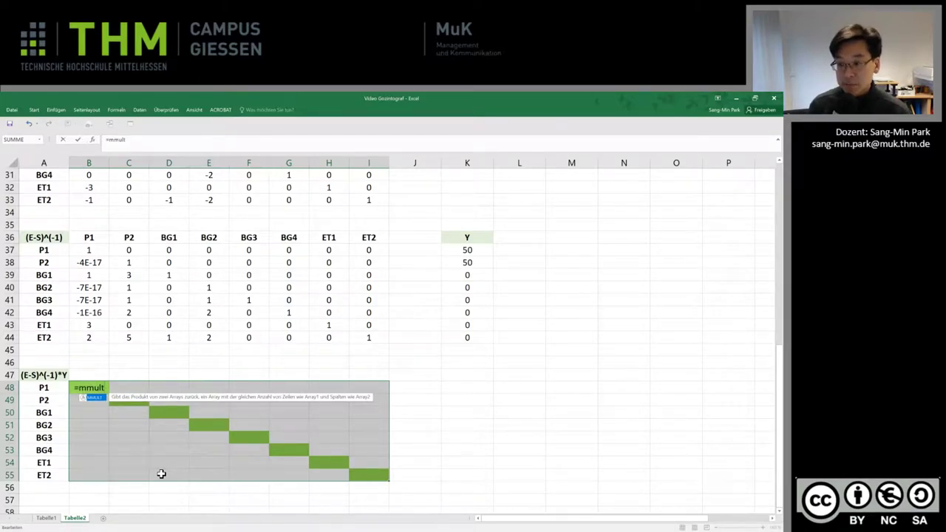
text(()
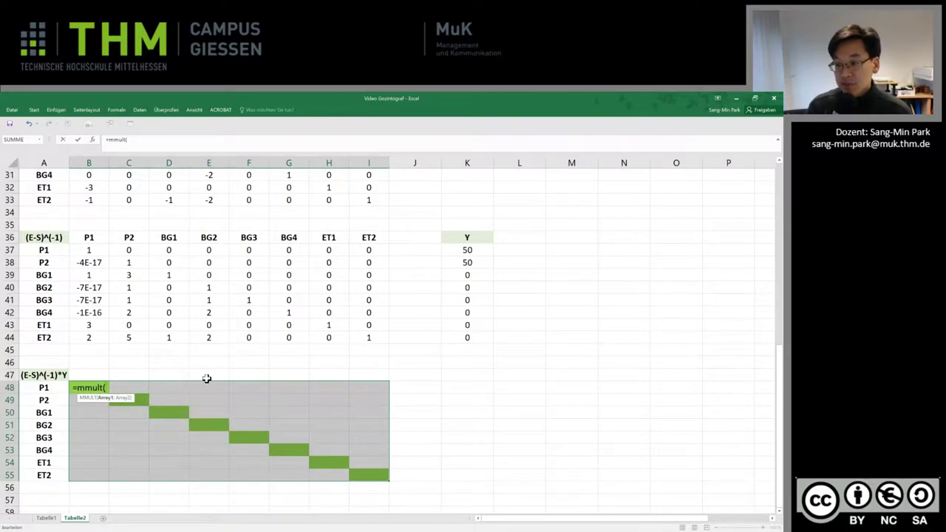
drag(96, 249, 359, 338)
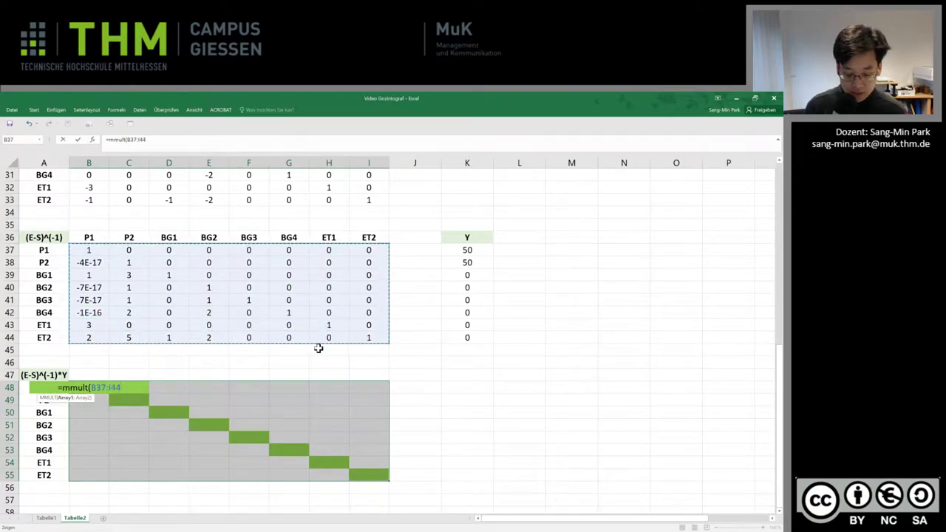
text(;)
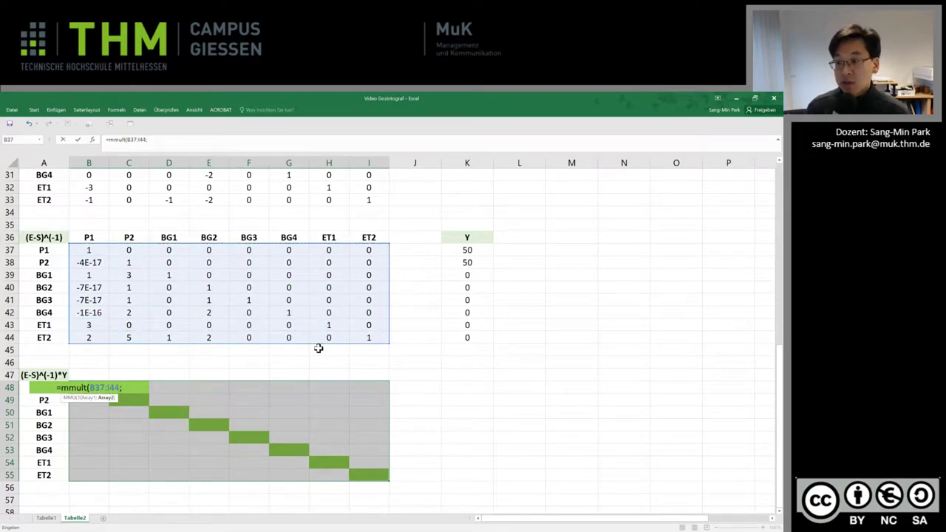
drag(481, 250, 480, 336)
text())
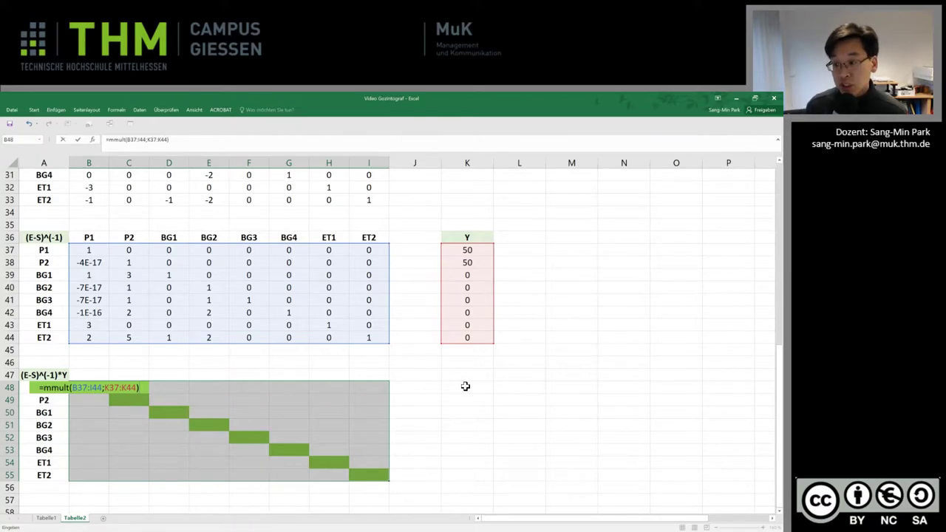
key(ctrl+shift+Return)
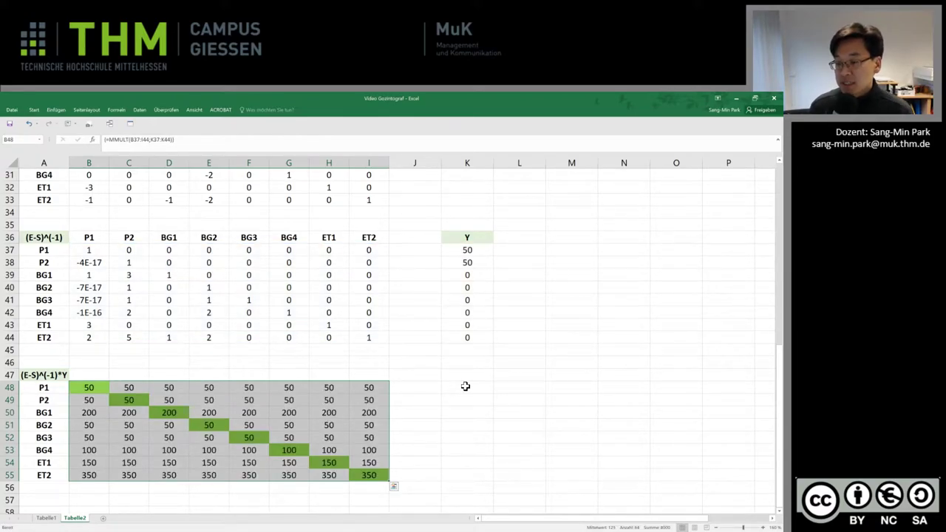
Examine the green diagonal cells of the (E-S)^(-1)*Y block one by one, from P1 in B48 to ET2 in I55
click(286, 410)
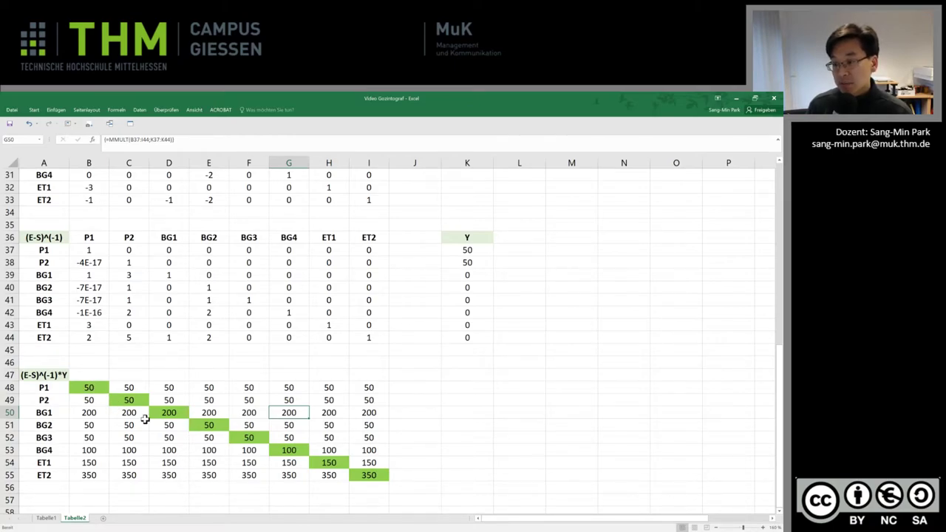
click(89, 388)
click(121, 399)
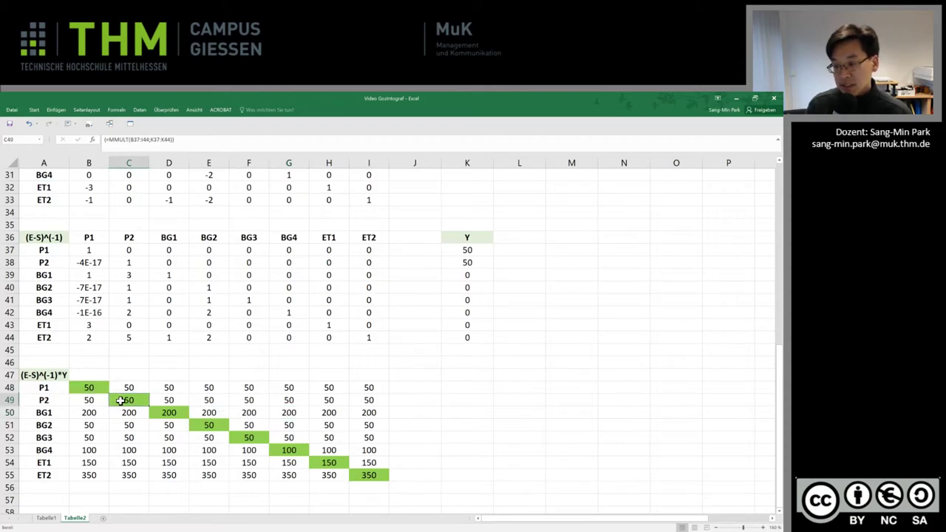
click(89, 387)
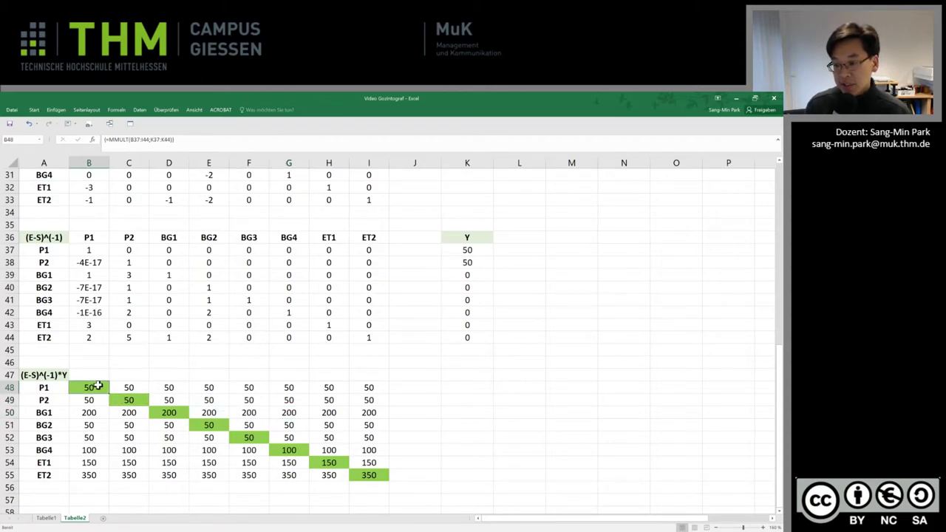
click(122, 400)
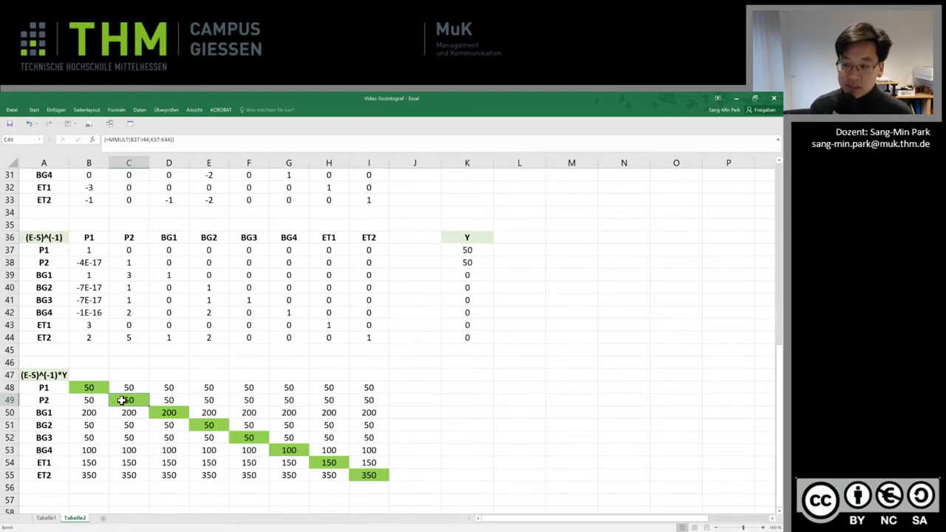
click(166, 415)
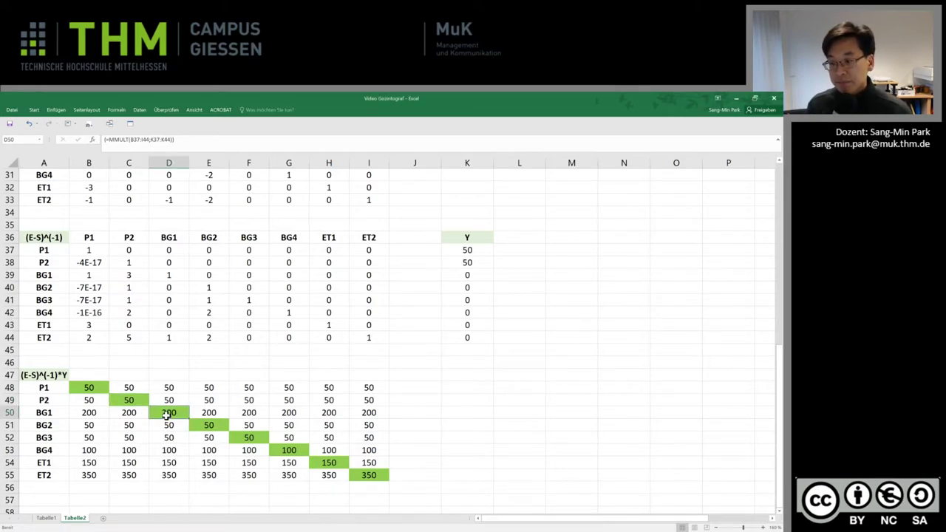
click(207, 427)
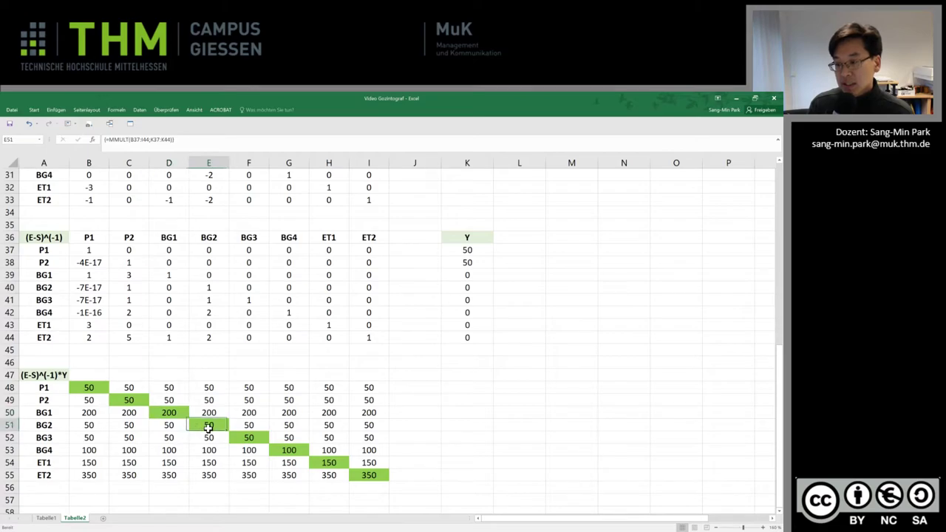
click(252, 437)
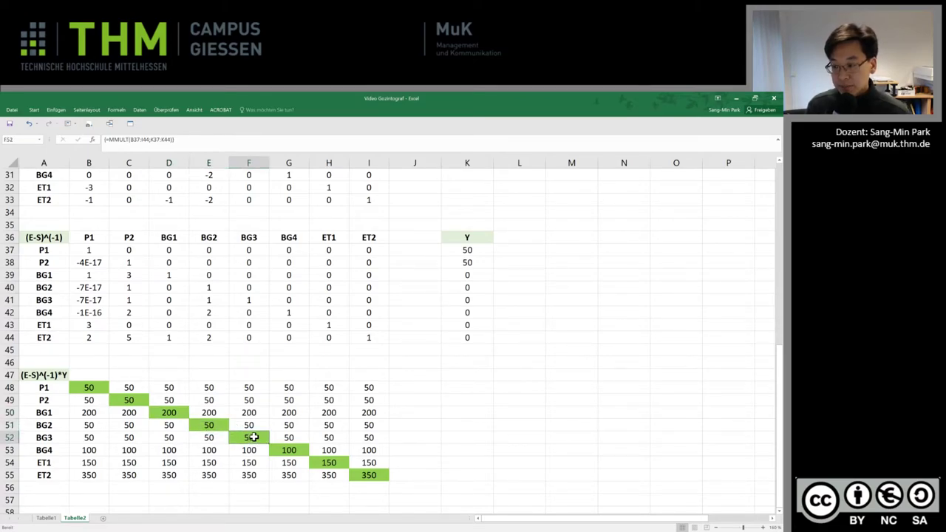
click(283, 450)
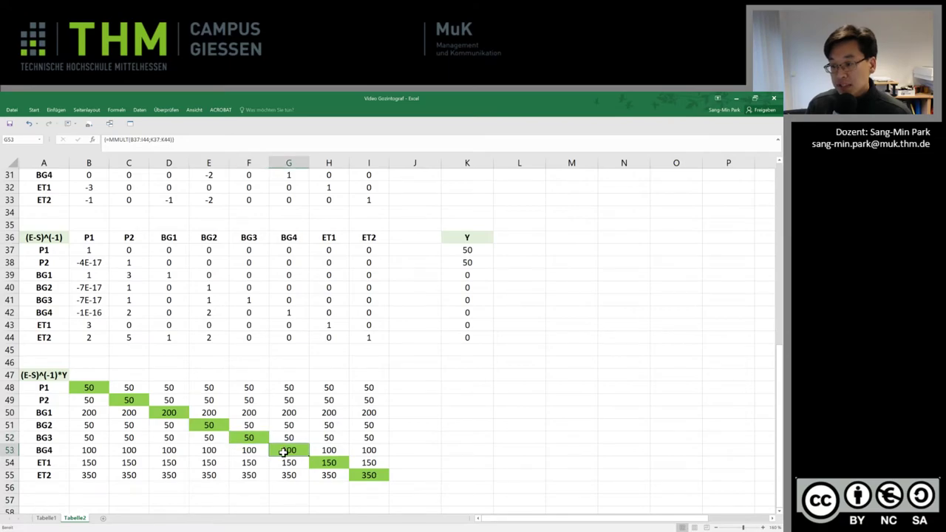
click(322, 464)
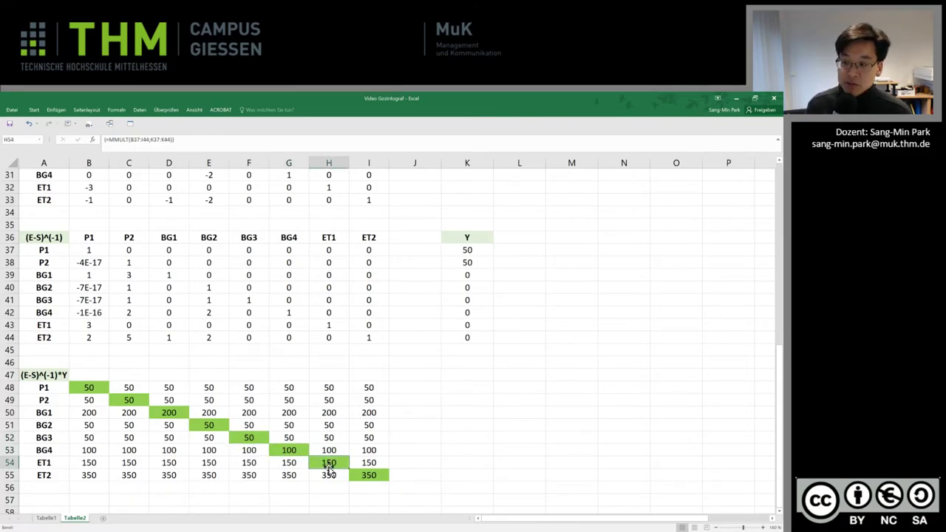
click(367, 477)
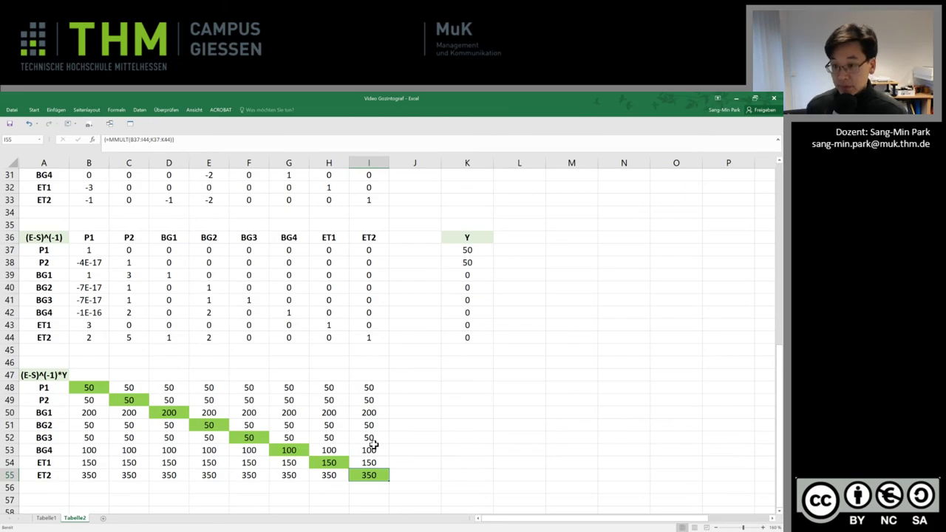
key(Delete)
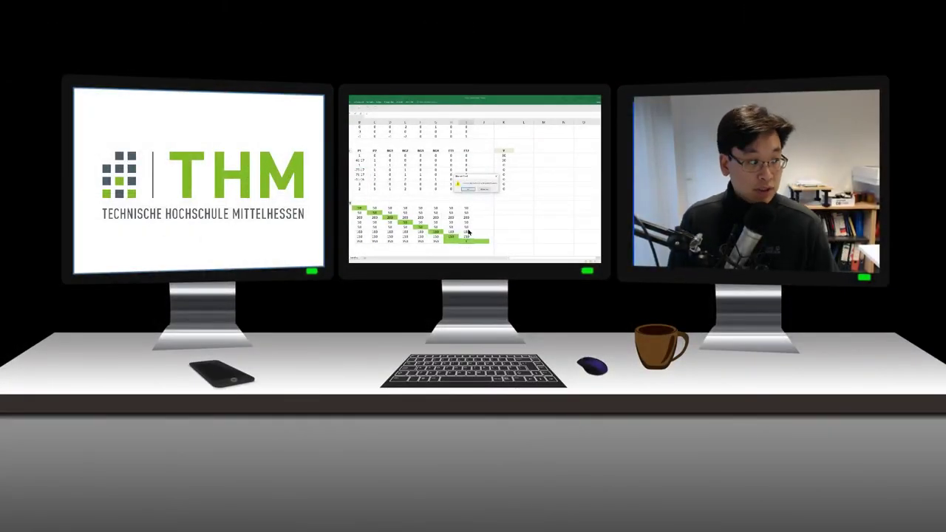